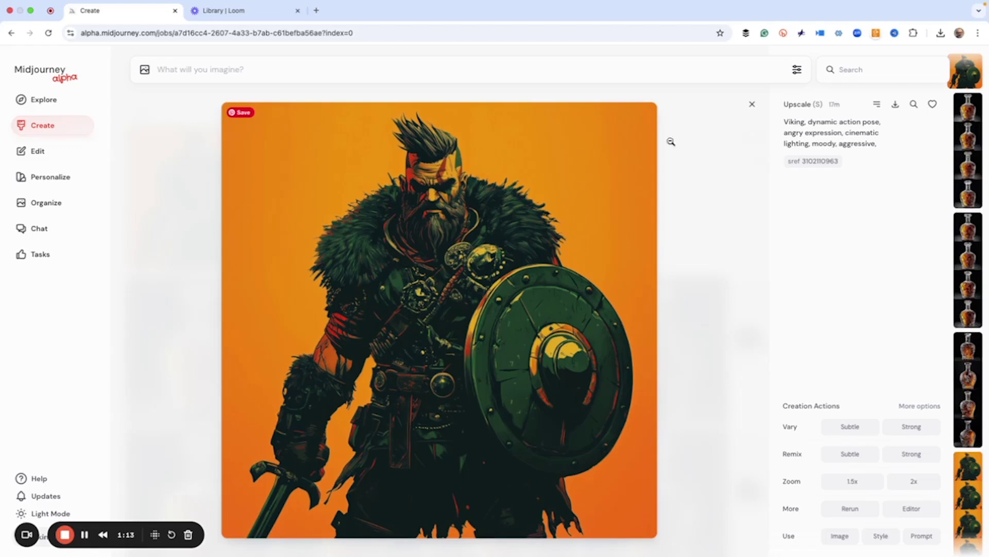
- Close the upscaled orange Viking warrior's full-size view to return to the Create feed
left_click(752, 105)
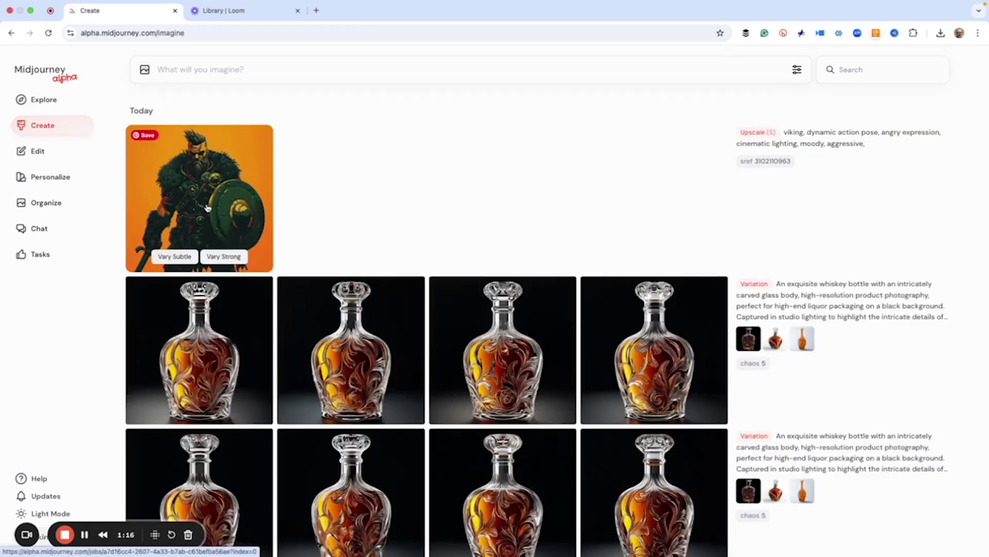
- Describe the orange Viking warrior image and run all four resulting prompts
right_click(198, 165)
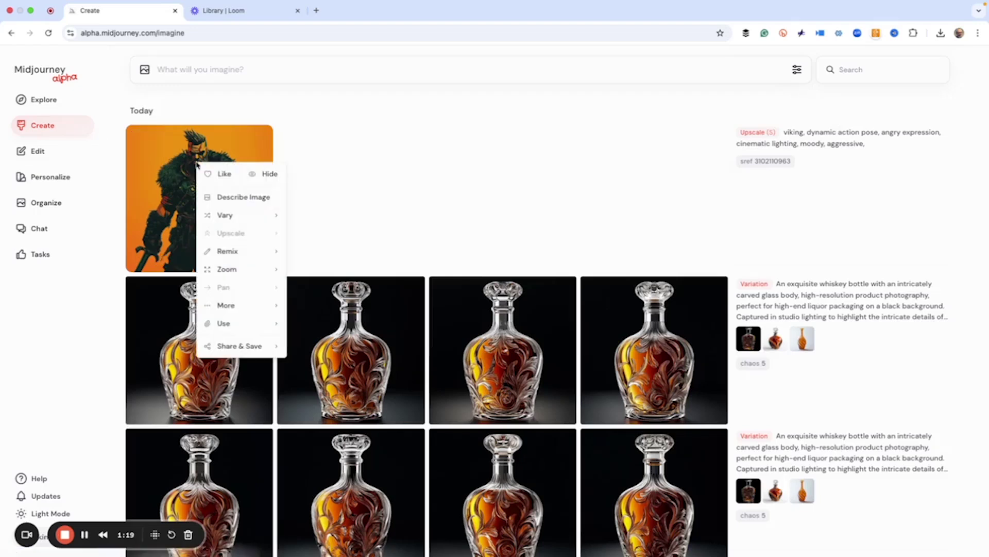
left_click(230, 200)
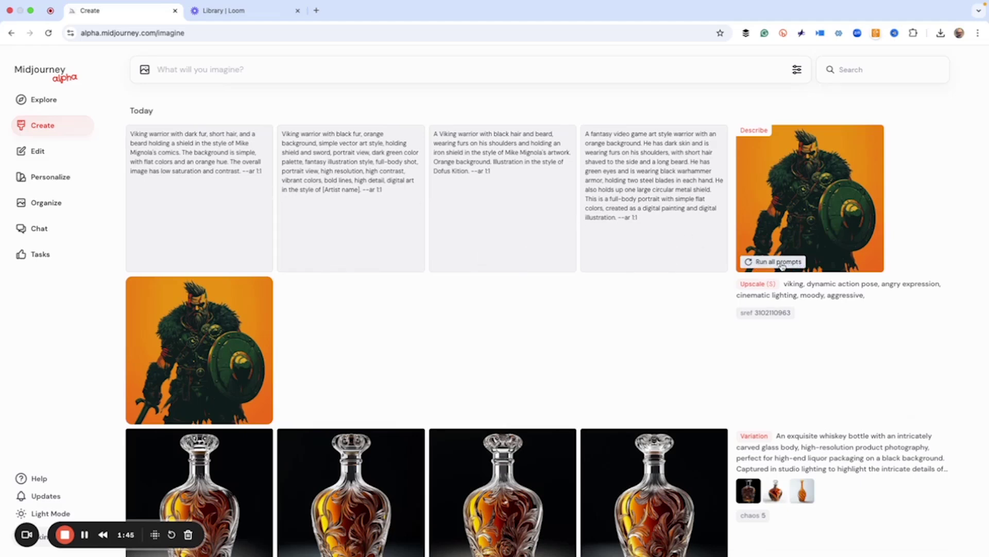
left_click(782, 263)
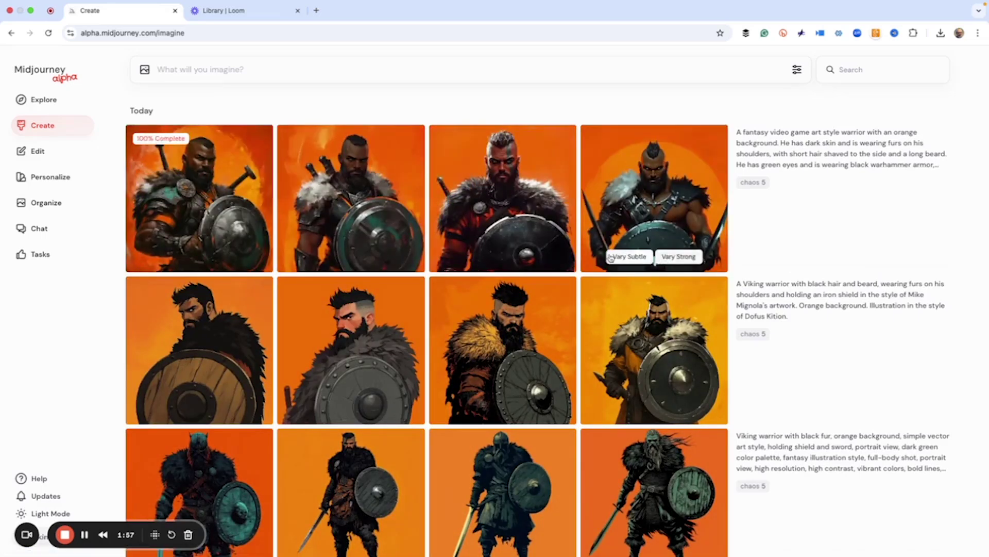
- Scroll down through the finished orange-background Viking warrior grids
scroll(634, 261, "down", 4)
scroll(599, 259, "down", 5)
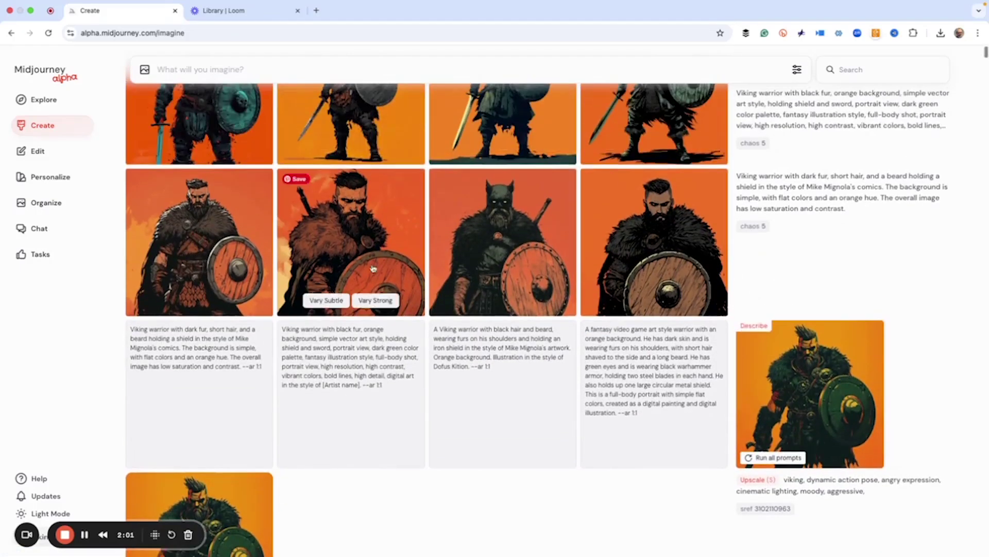
- Open the eared-helmet warrior full size and step forward through the generated images
left_click(372, 268)
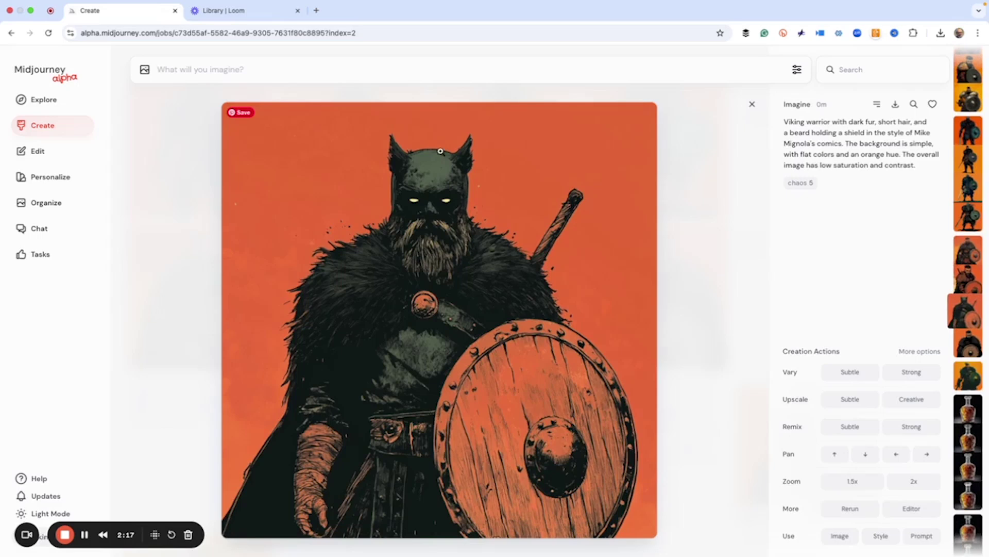
key("Right")
key("Right")
key("Right")
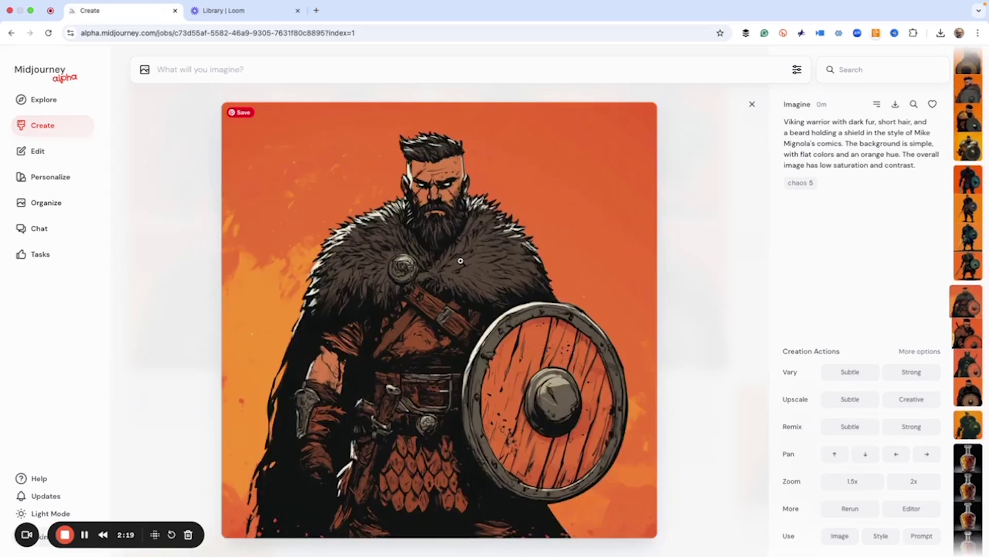
key("Right")
key("Right")
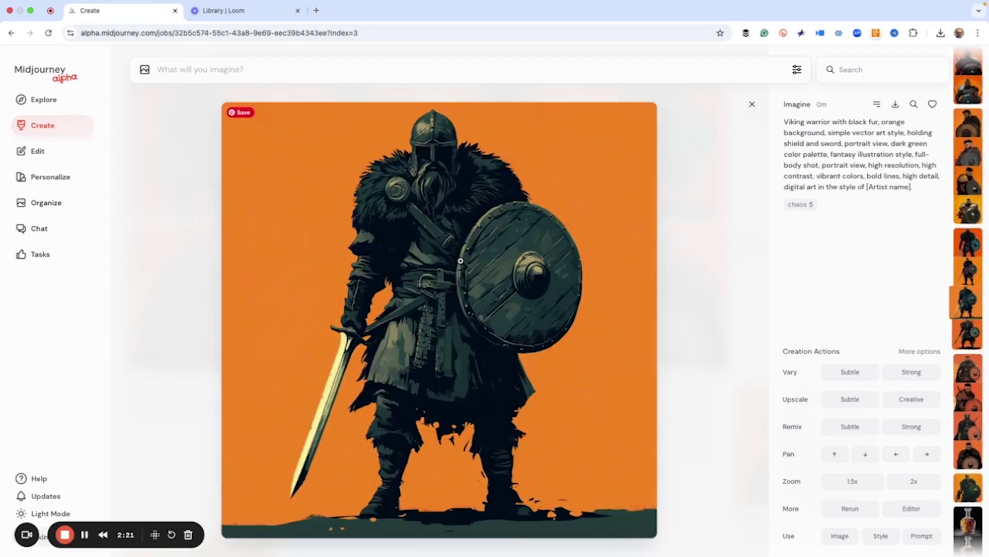
key("Right")
key("Right")
key("Right")
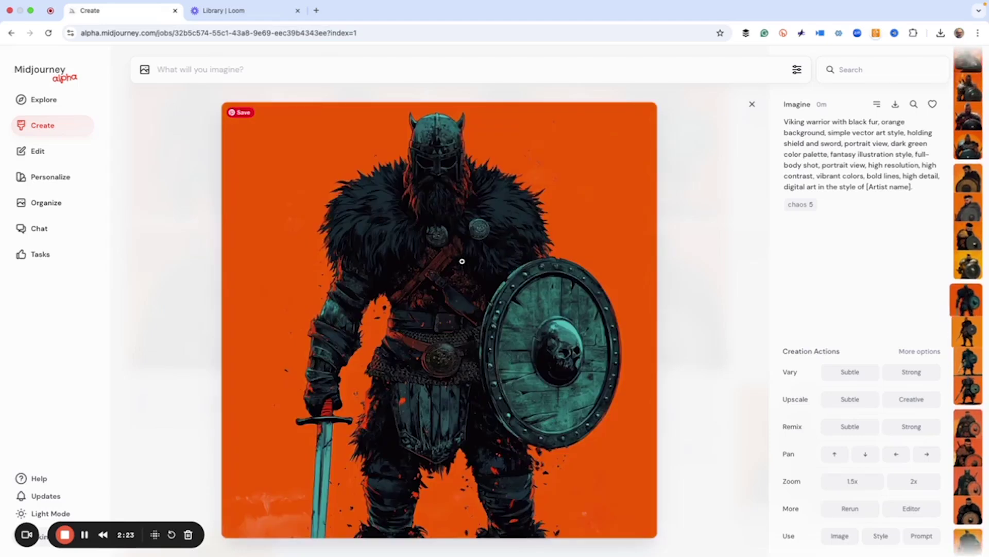
- Step back to the job's first image, then go to the Explore page
key("Left")
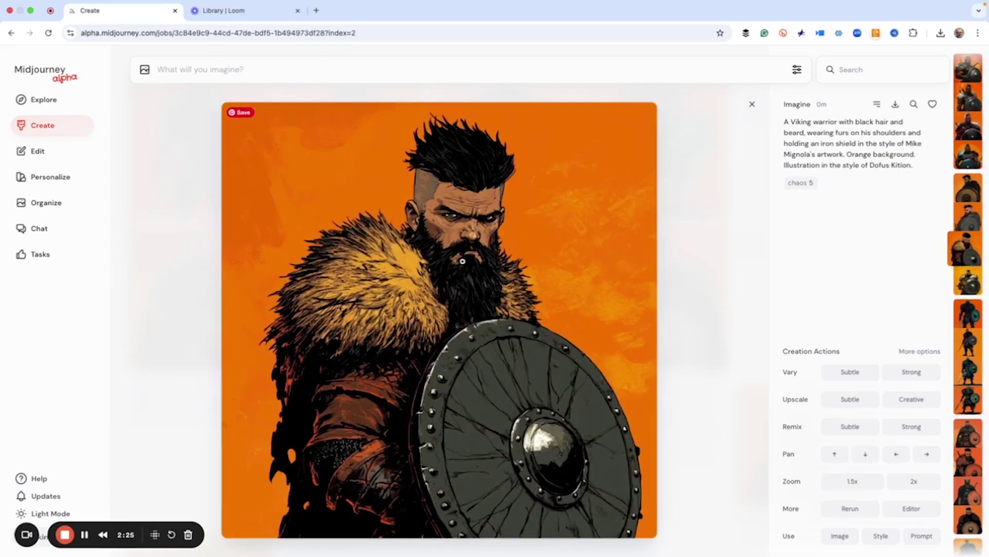
key("Left")
key("Left")
key("Left")
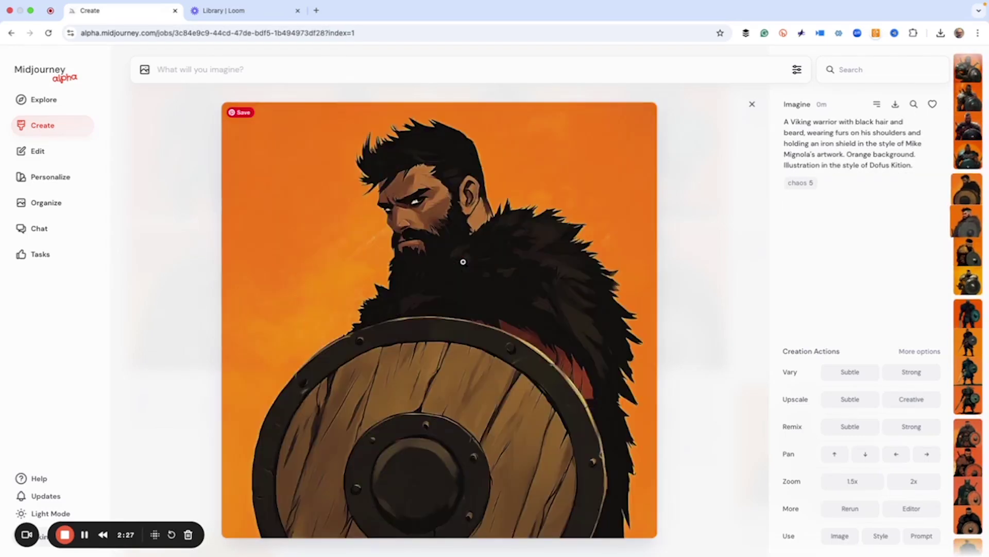
key("Left")
key("Left")
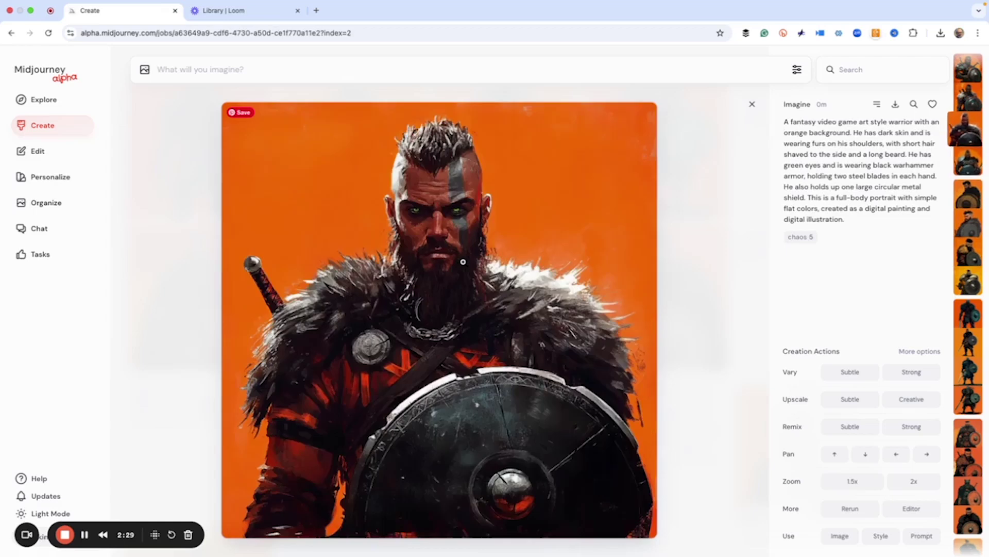
key("Left")
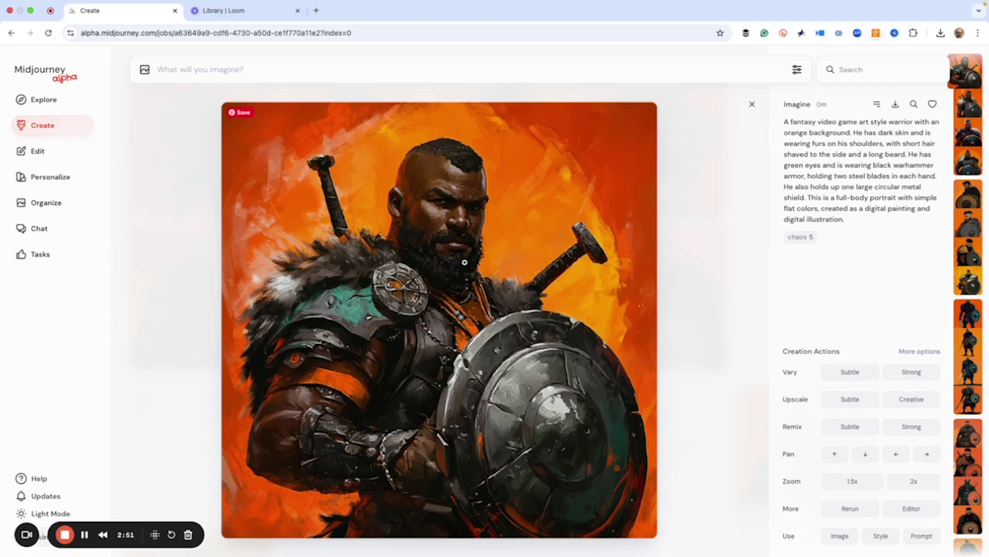
left_click(37, 100)
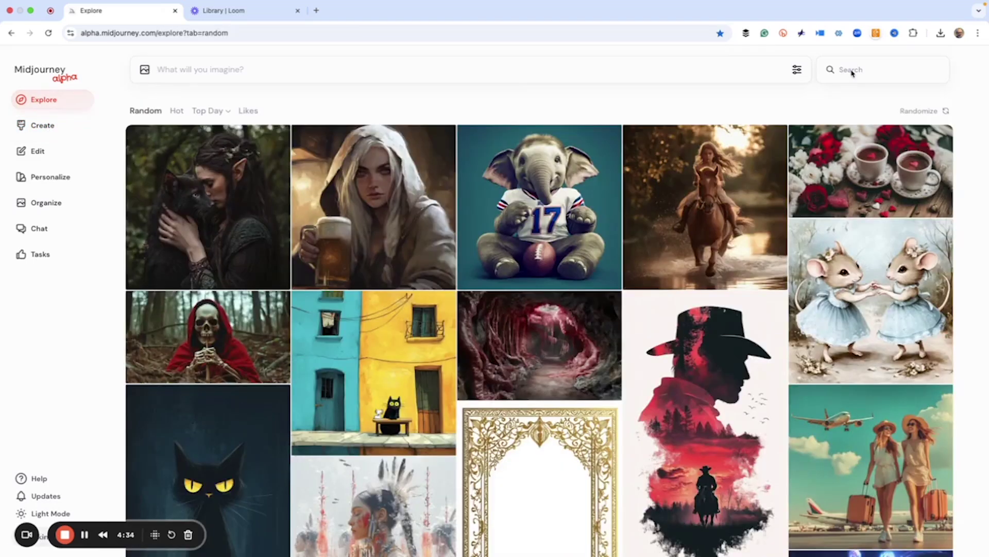
- Search Explore for 'viking' and scroll through the community results
left_click(853, 70)
type("viking")
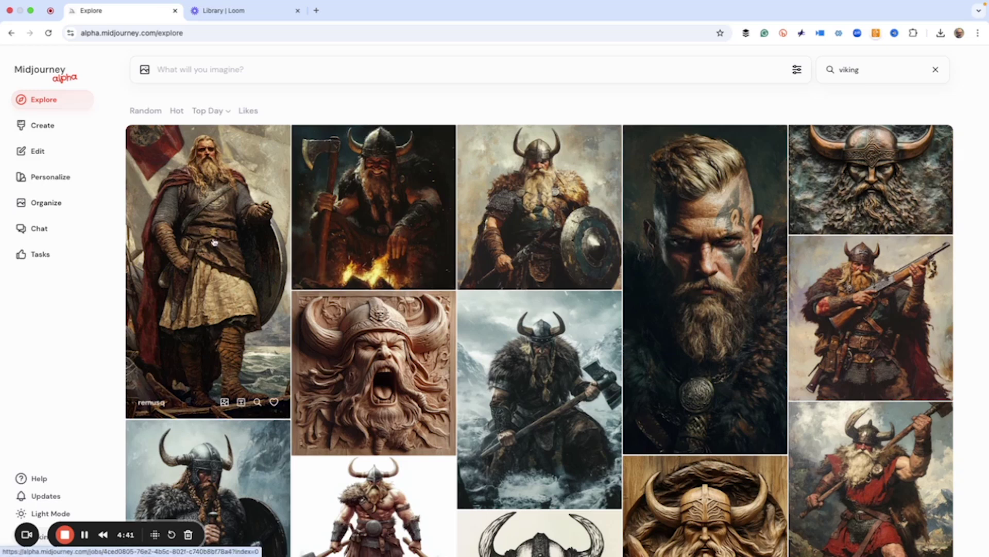
scroll(214, 243, "down", 7)
scroll(314, 243, "down", 6)
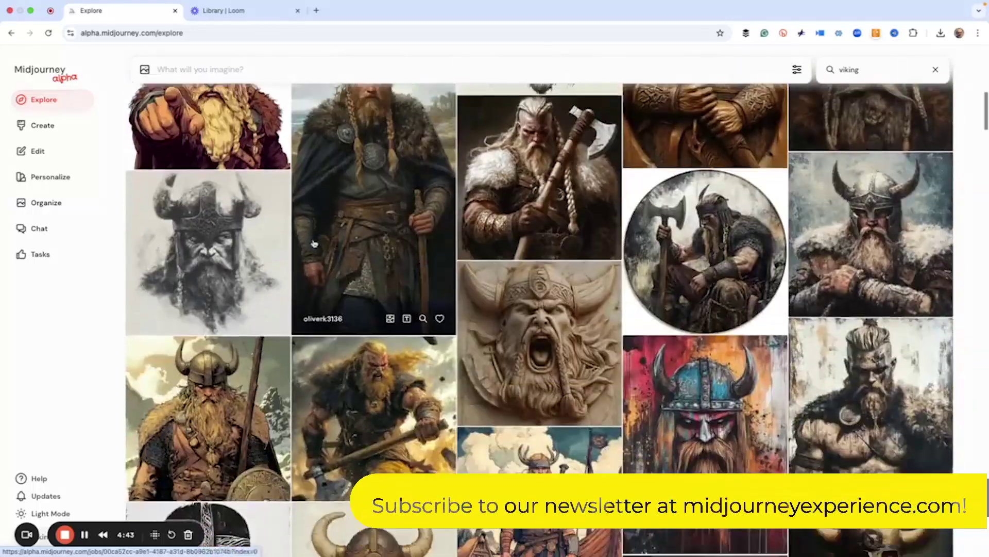
scroll(362, 233, "down", 7)
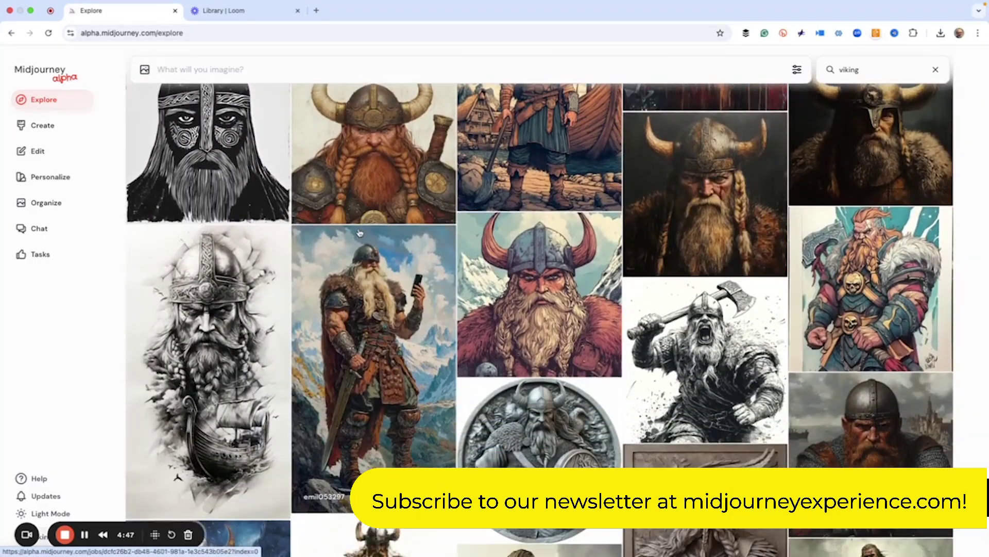
scroll(360, 233, "down", 4)
scroll(359, 233, "down", 1)
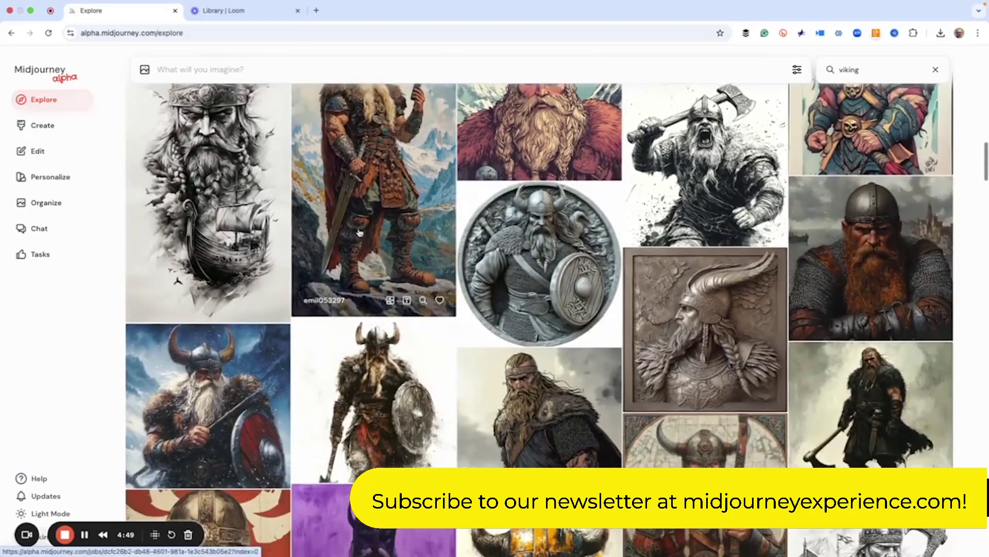
scroll(286, 232, "down", 2)
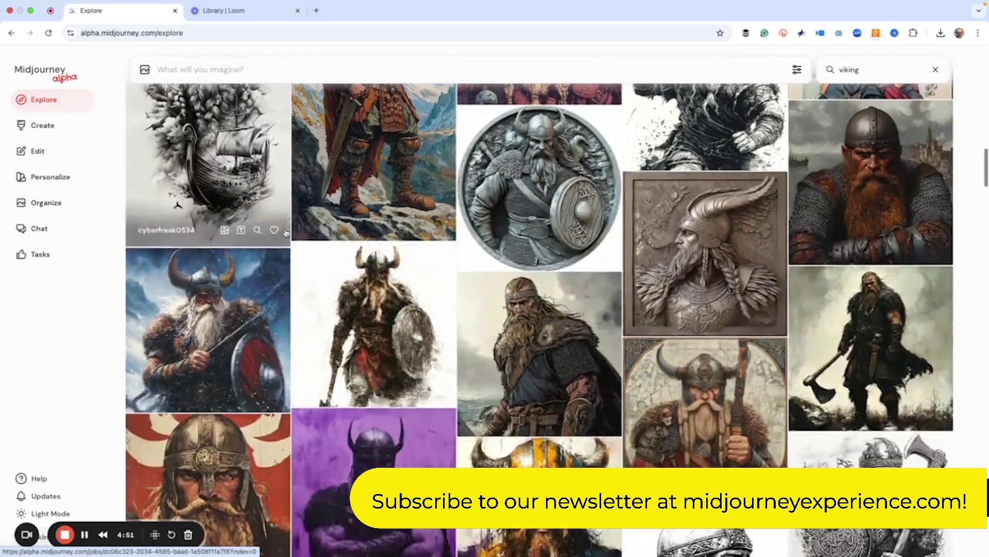
right_click(543, 337)
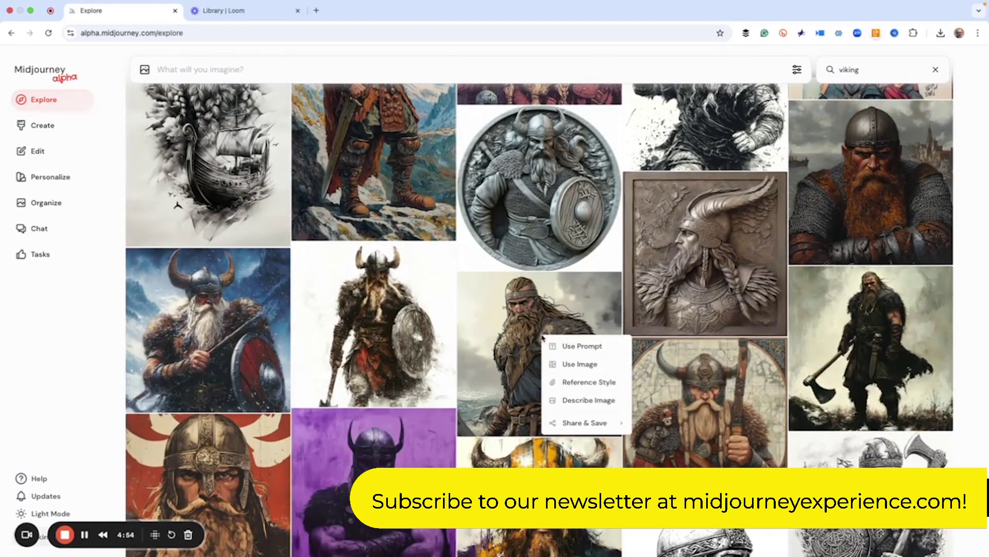
- Describe the long-haired Explore Viking and run all its prompts in Create
left_click(569, 405)
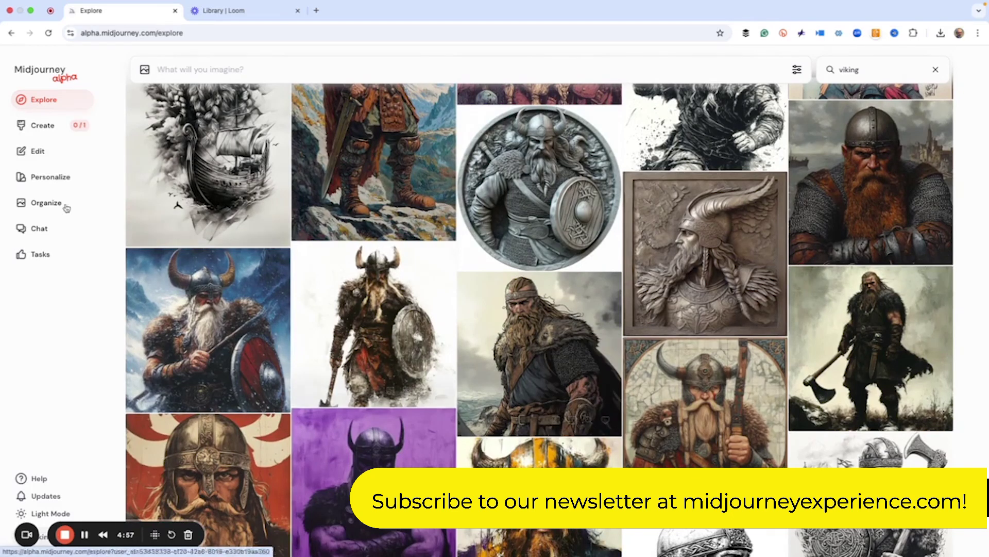
left_click(50, 131)
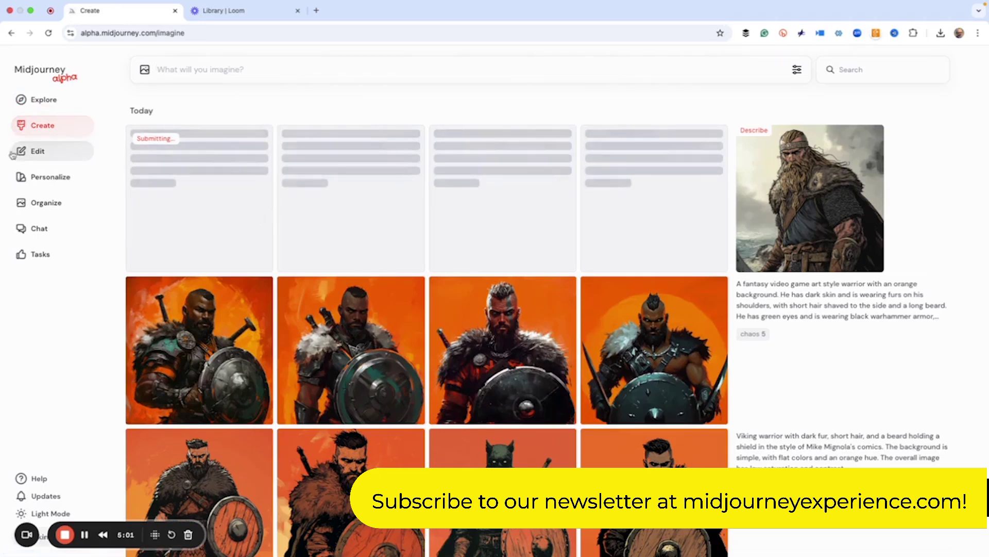
mouse_move(799, 175)
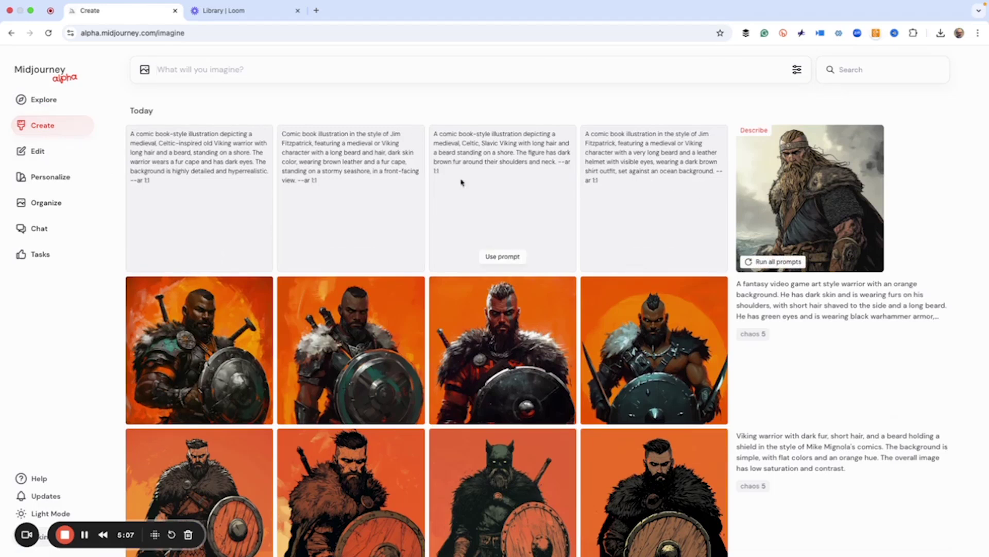
left_click(764, 262)
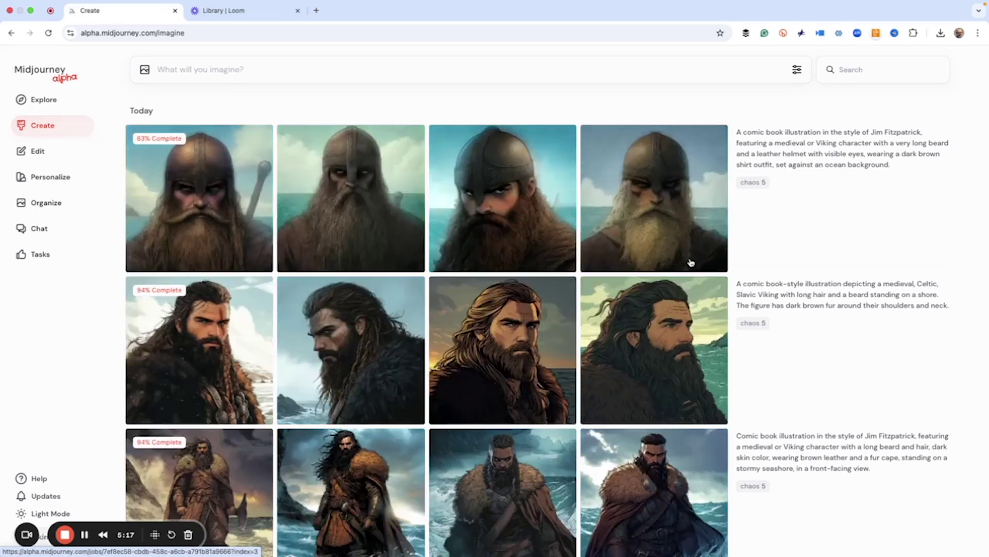
- Scroll the new comic-book Viking grids and open the fourth image full size
scroll(611, 267, "down", 5)
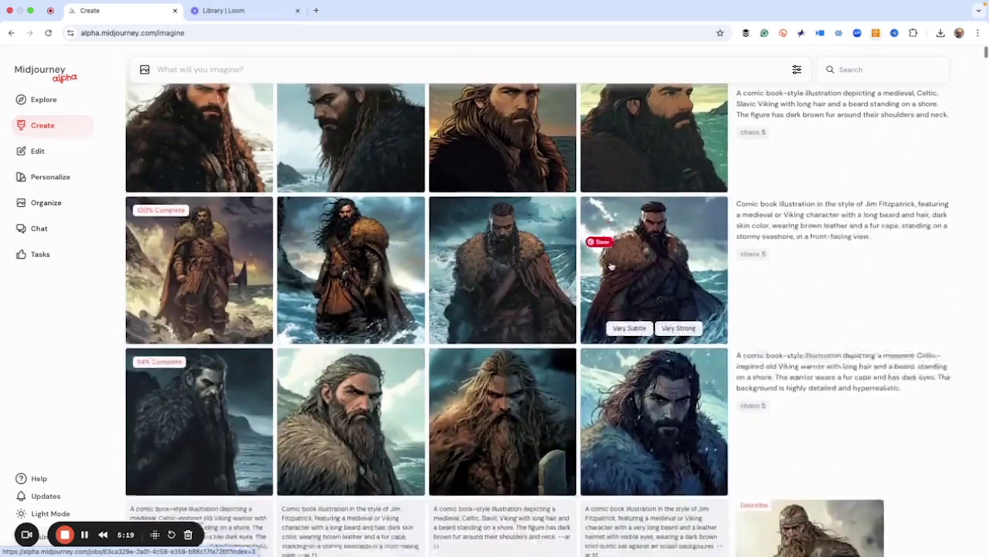
scroll(612, 266, "down", 2)
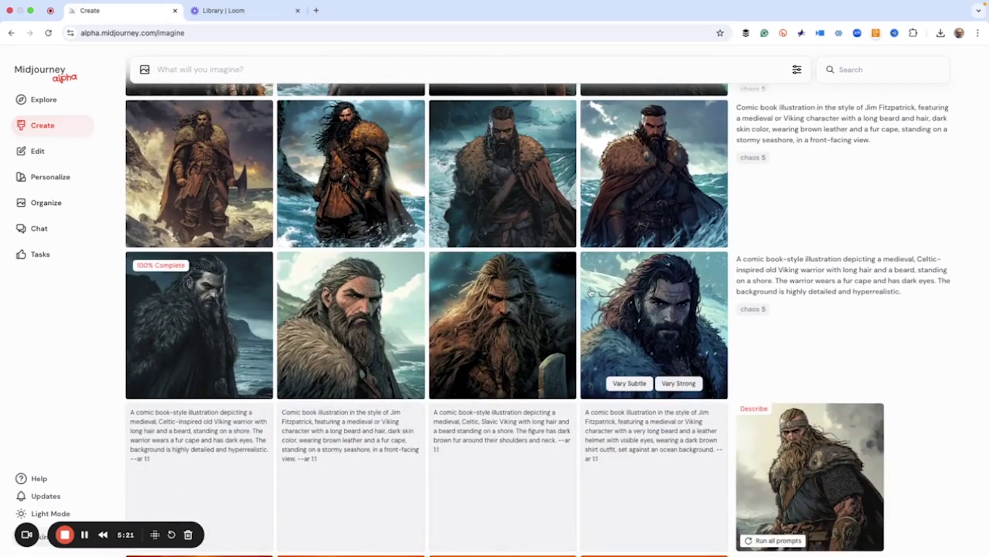
left_click(658, 316)
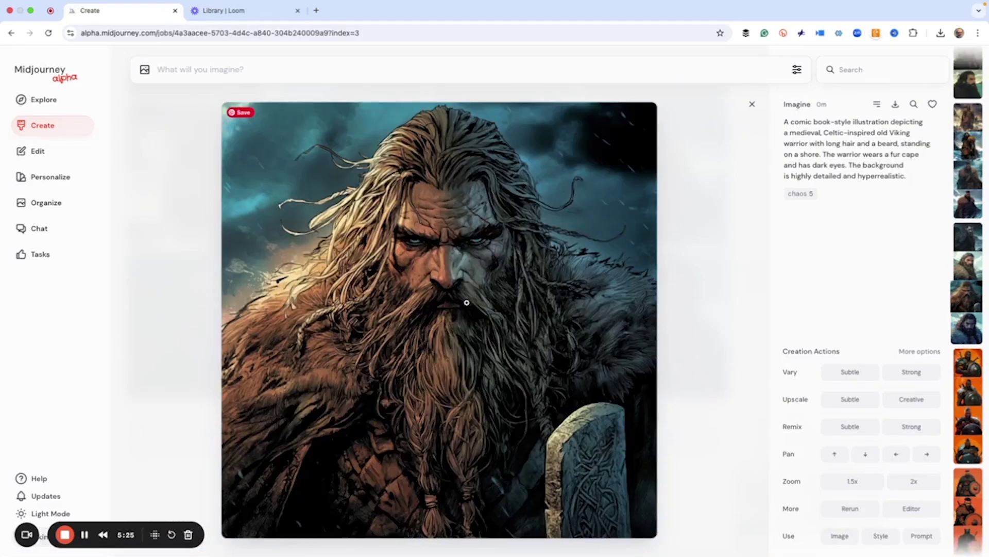
- Browse back through eight generated Viking images, then bring up the image upload area
key("Left")
key("Left")
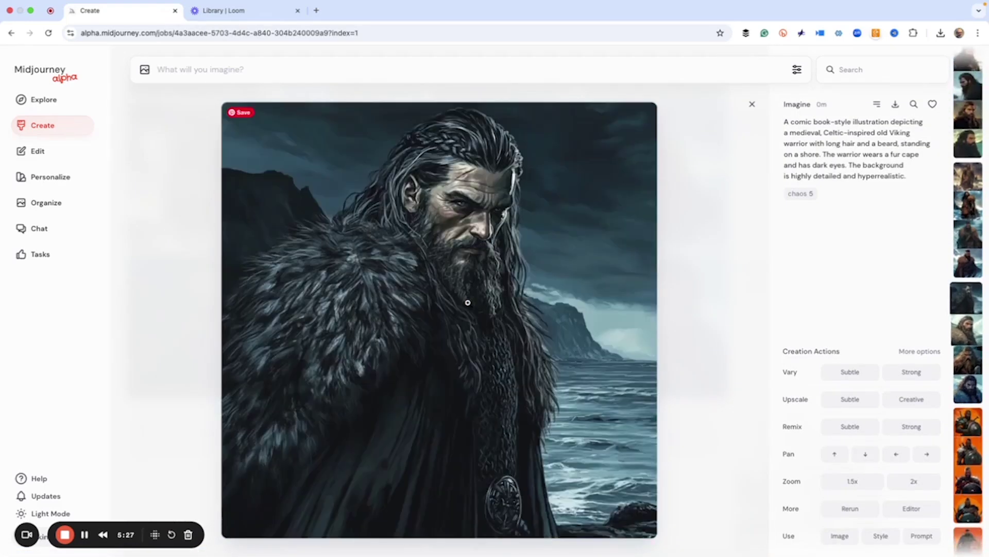
key("Left")
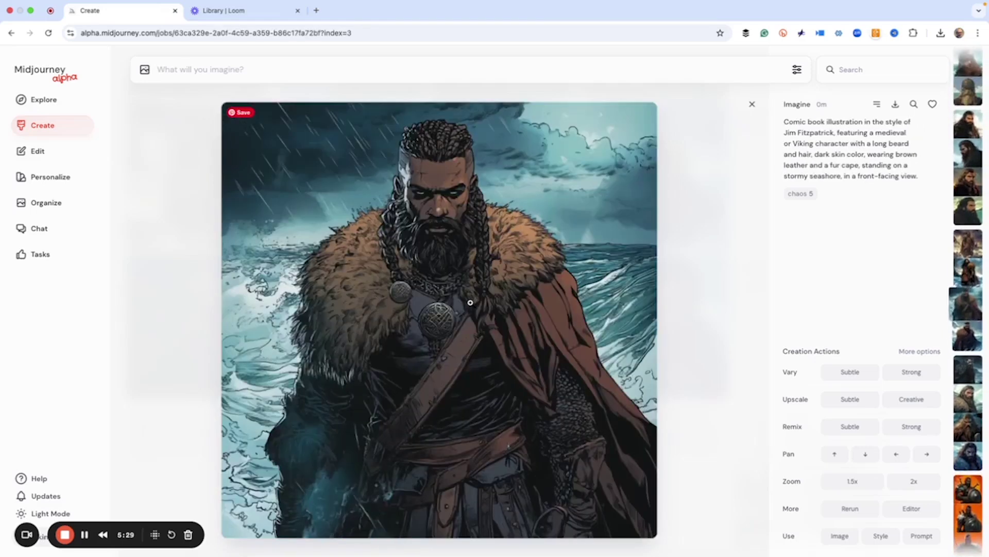
key("Left")
key("Left")
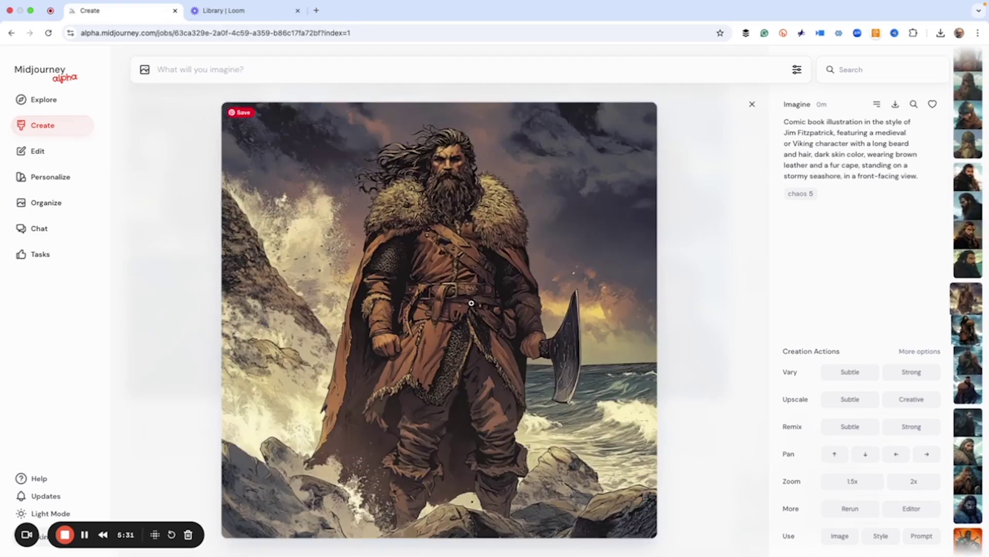
key("Left")
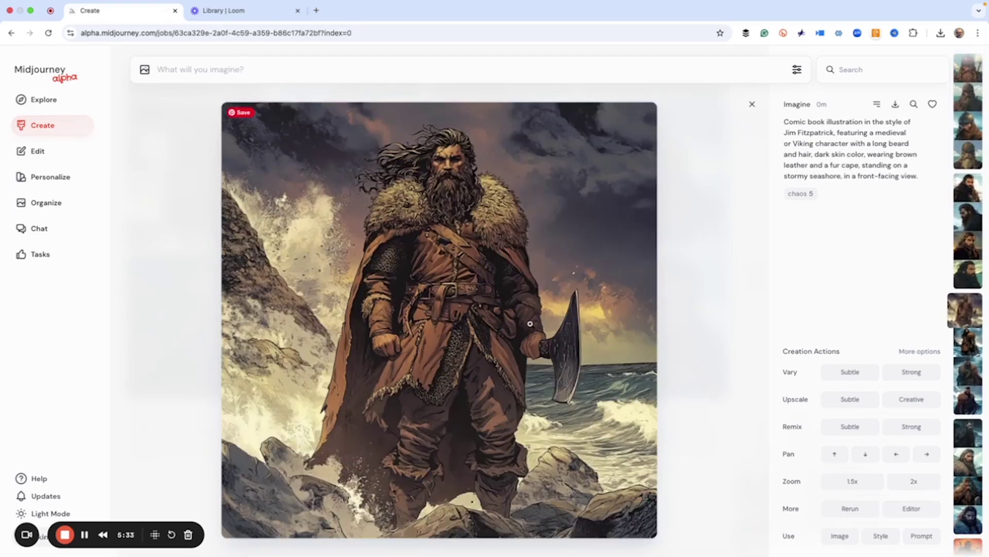
key("Left")
key("Left")
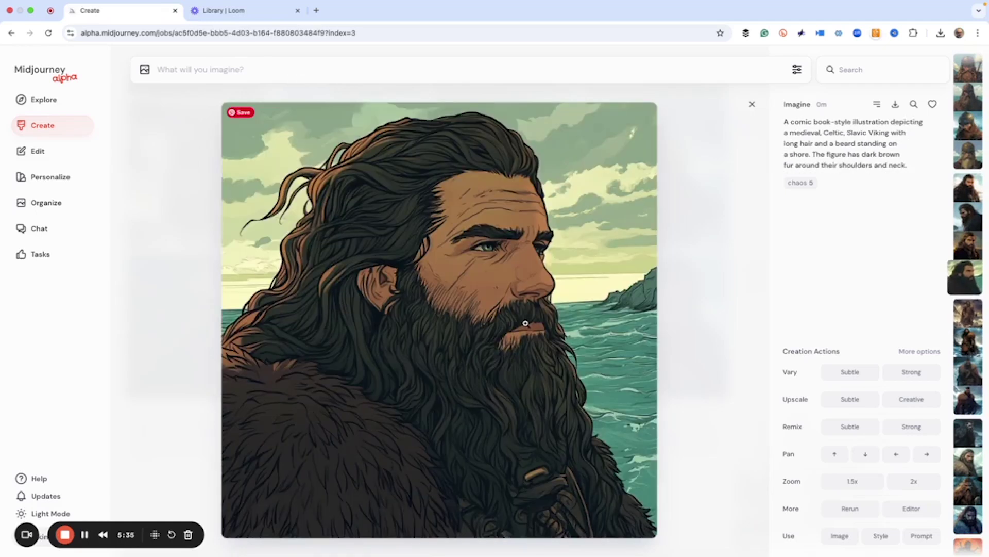
key("Left")
key("Left")
key("Left")
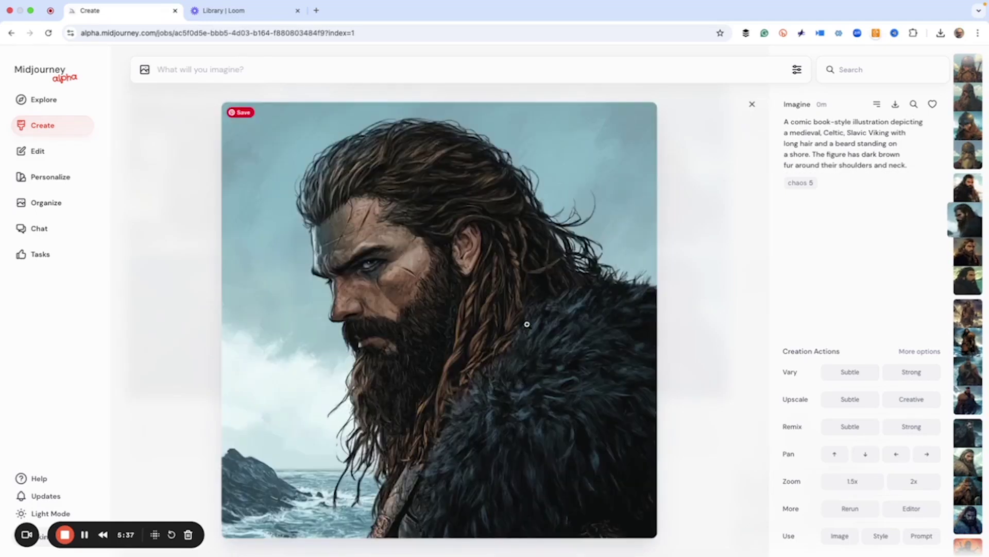
key("Left")
key("Left")
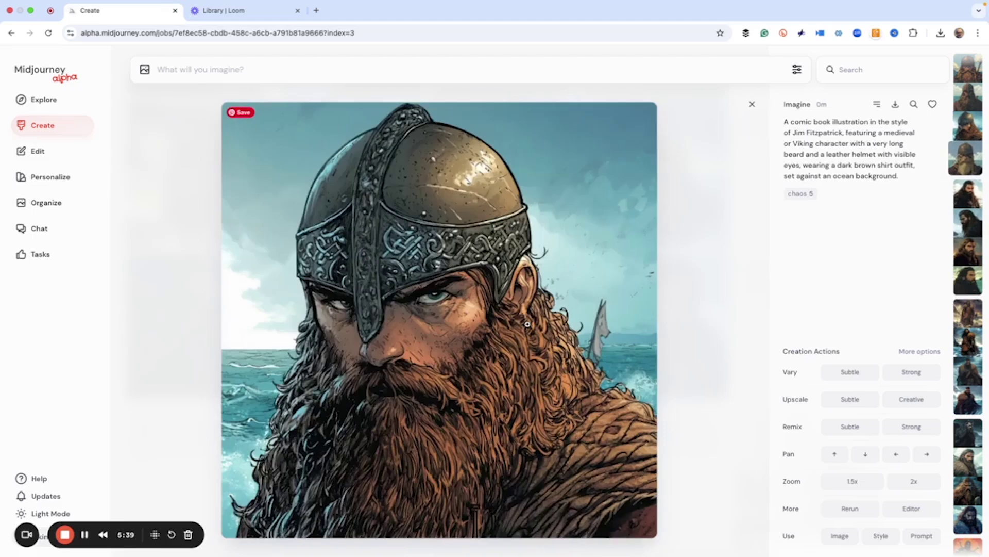
key("Left")
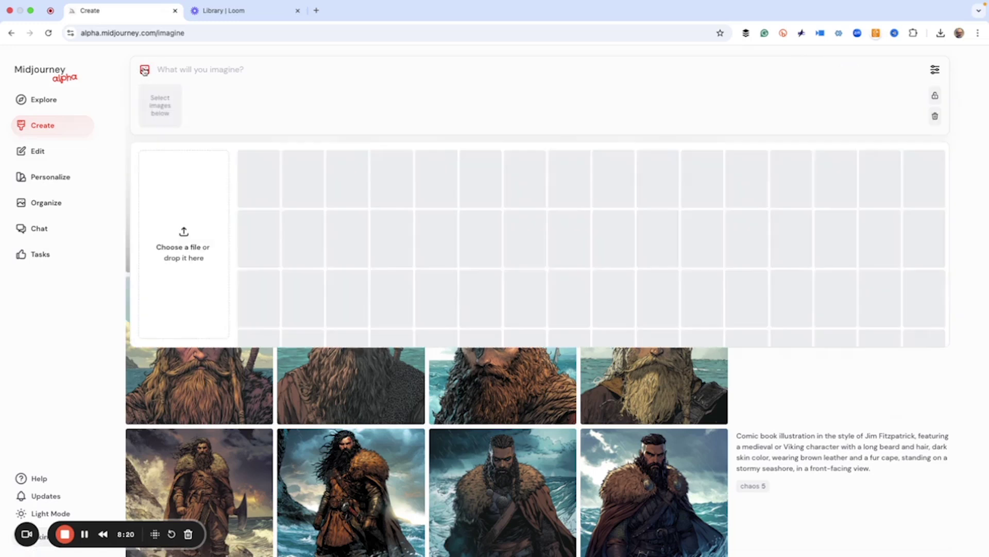
left_click(144, 71)
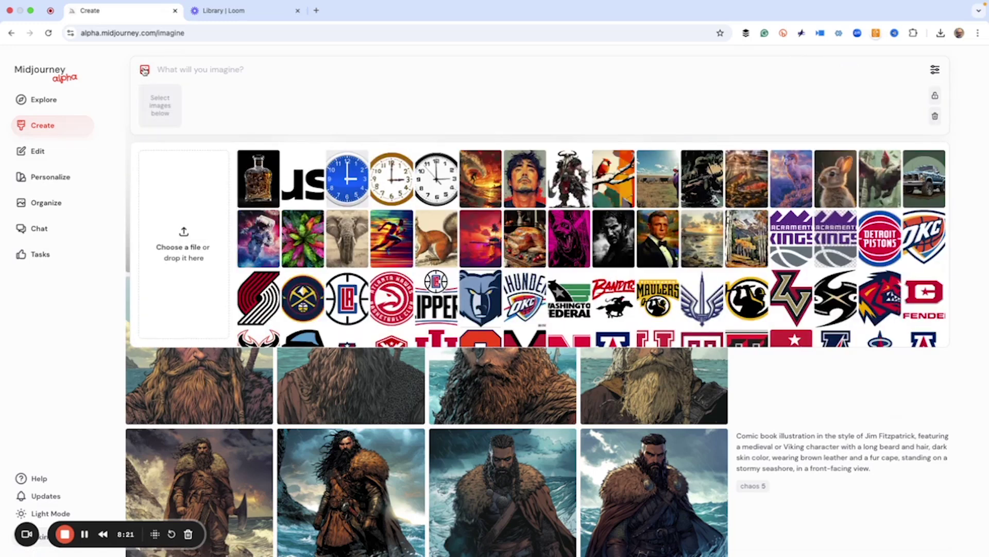
- Upload MENACING VIKING 2.jpg and get its Describe suggestions
left_click(179, 242)
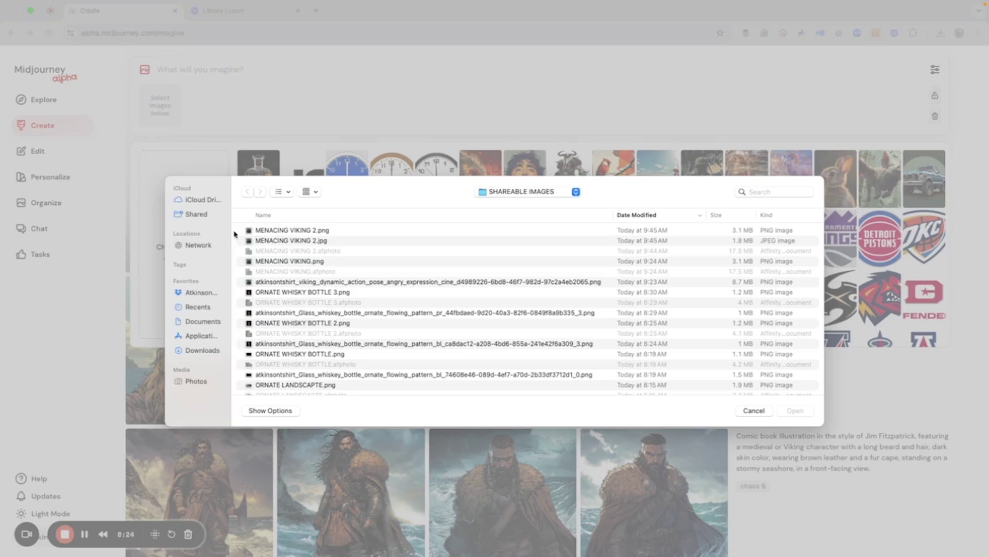
left_click(263, 240)
left_click(793, 412)
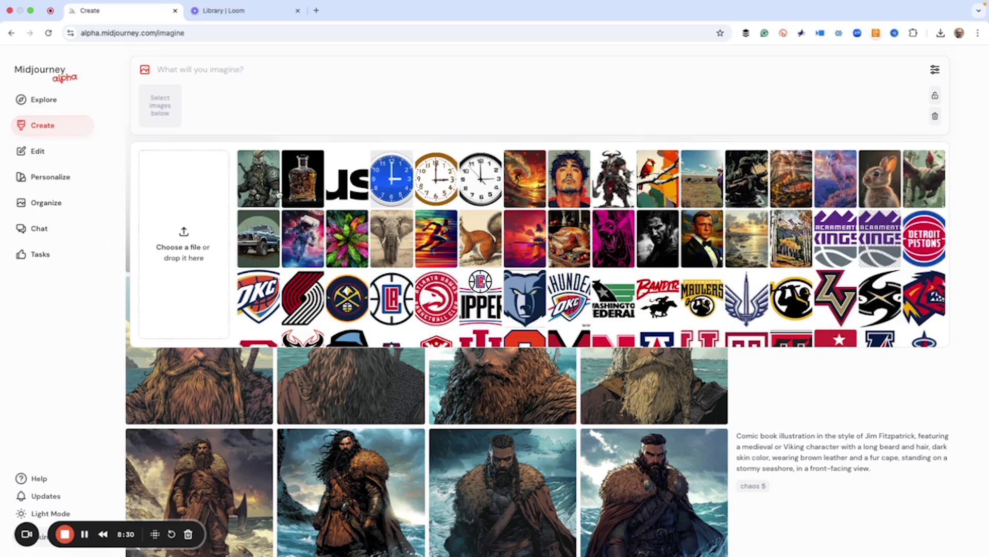
mouse_move(248, 199)
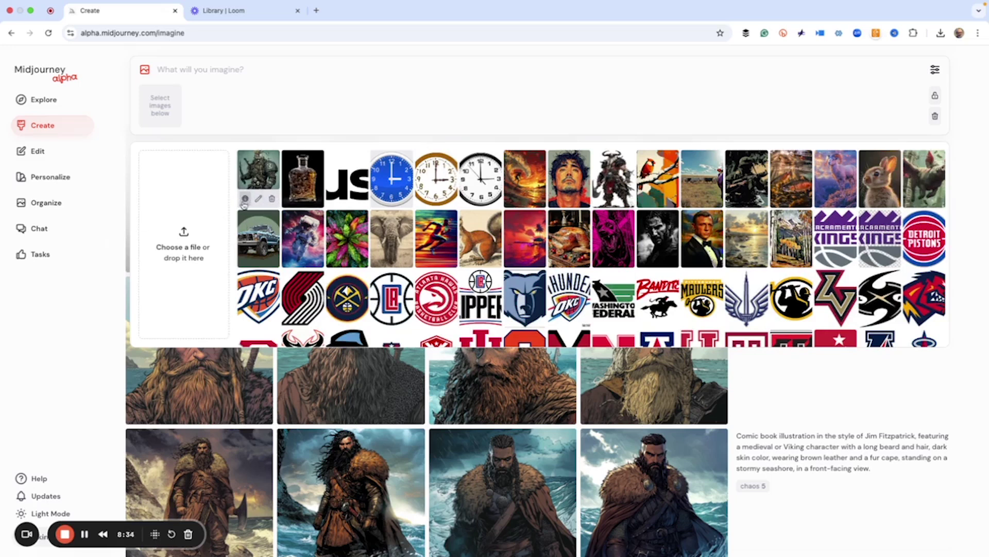
left_click(245, 201)
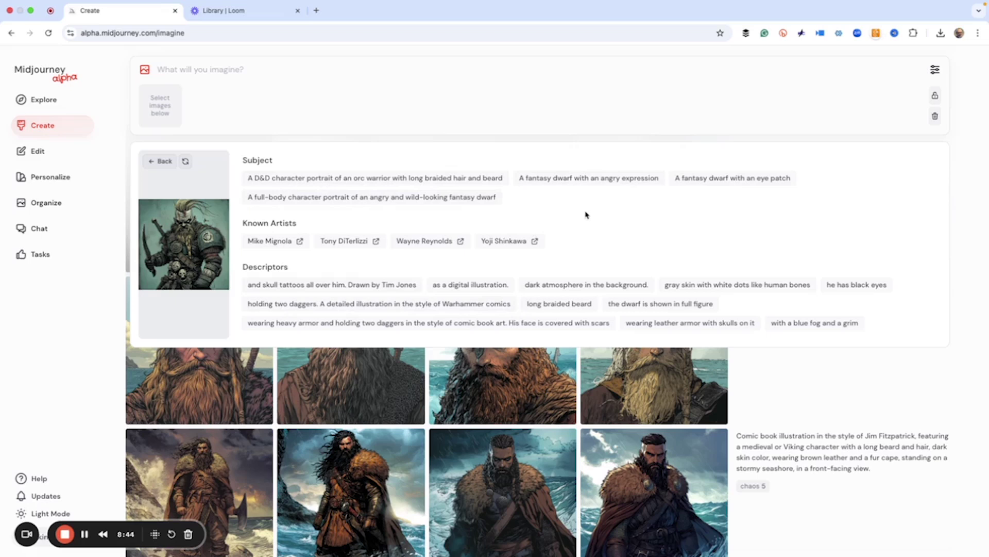
- Add the orc warrior portrait and angry dwarf subjects, plus digital illustration and black eyes
left_click(403, 178)
left_click(555, 179)
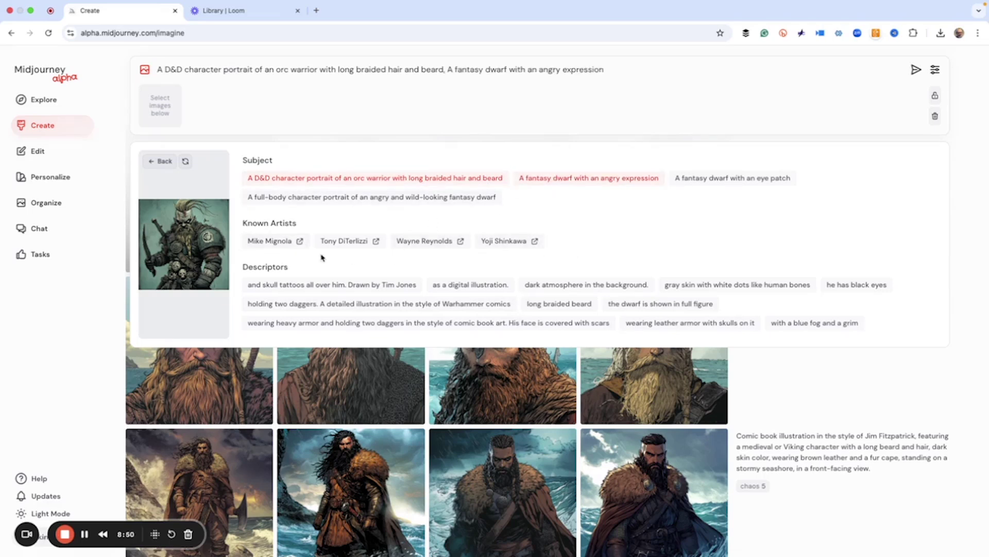
left_click(475, 290)
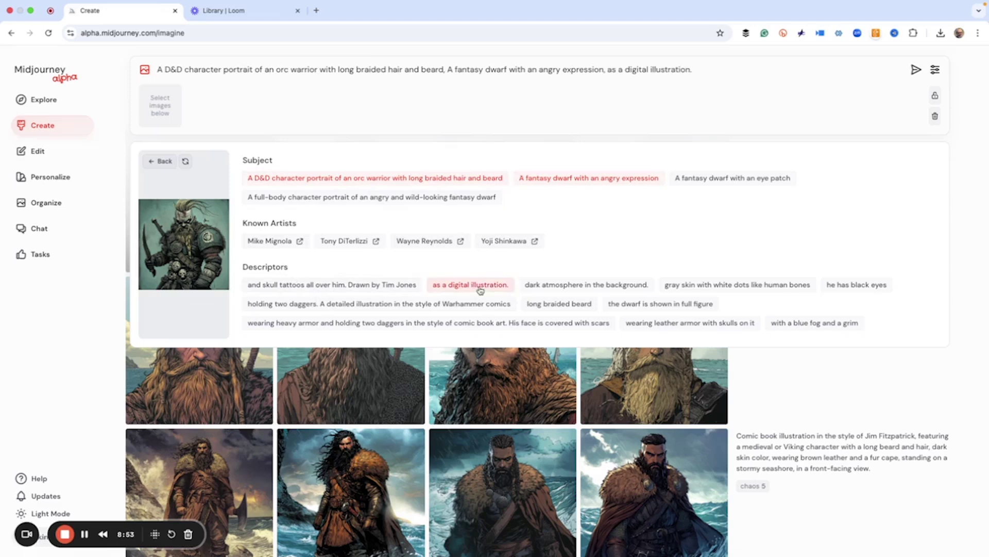
left_click(847, 289)
- Add the two daggers, long braided beard, heavy armor and blue fog descriptors
left_click(433, 309)
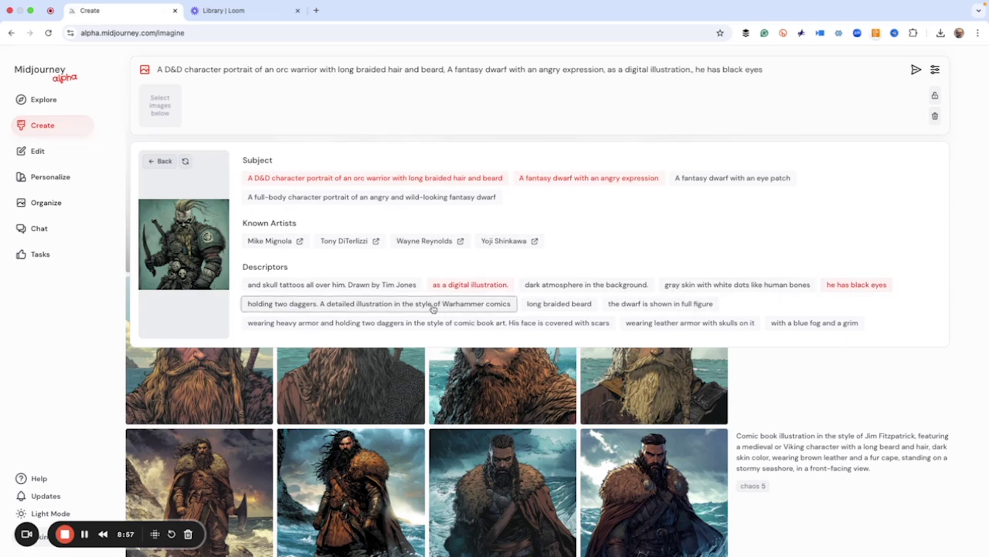
left_click(582, 318)
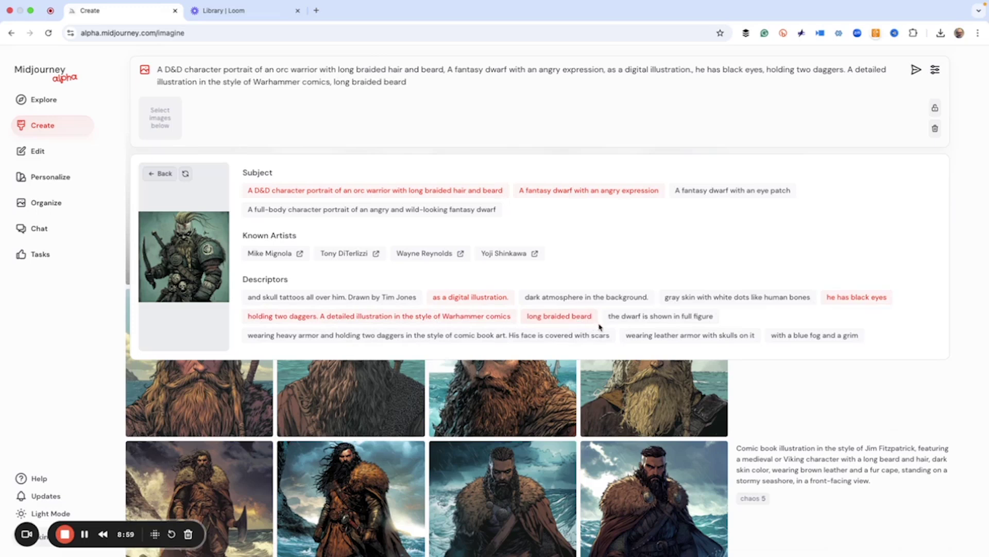
left_click(393, 340)
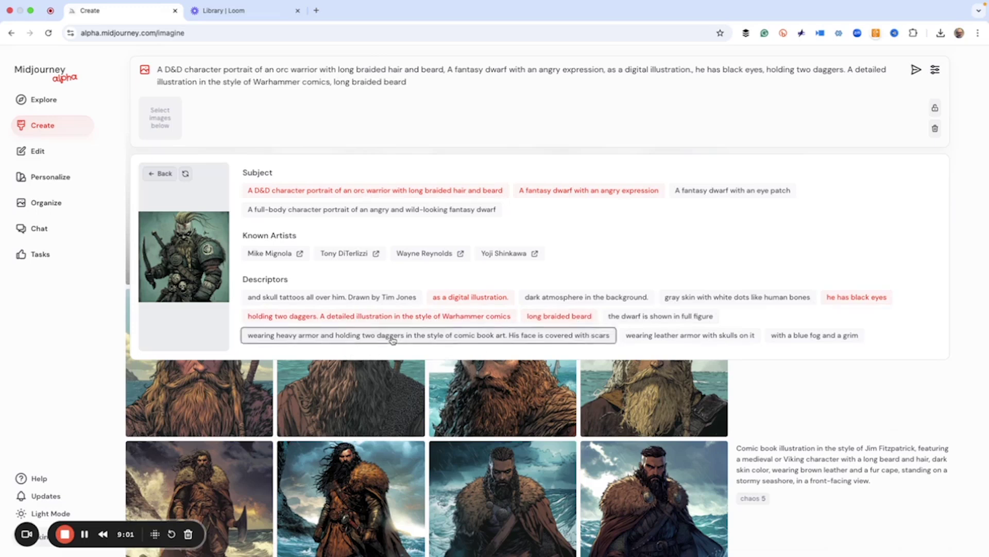
left_click(790, 341)
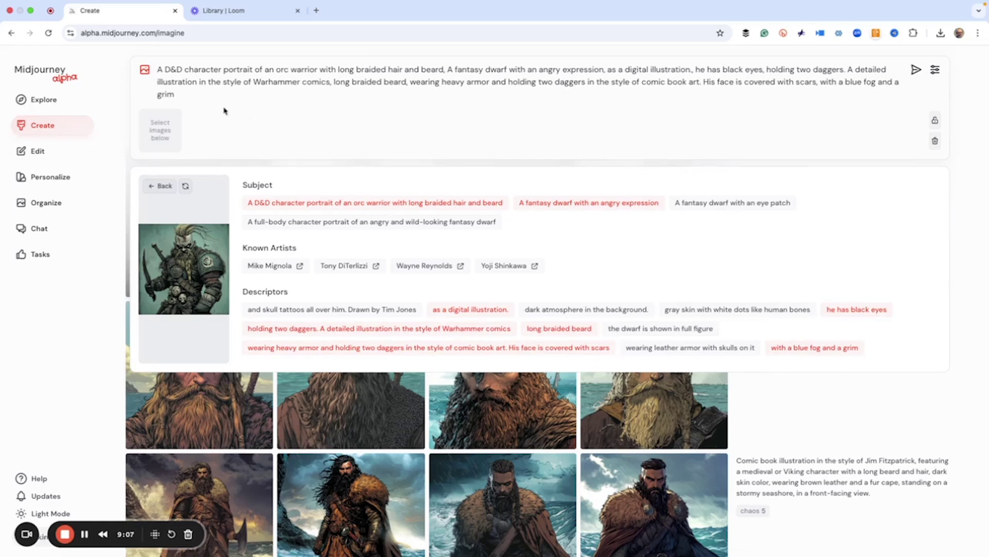
- Check the generation settings, submit the combined dwarf-warrior prompt, and close the settings panel
left_click(936, 69)
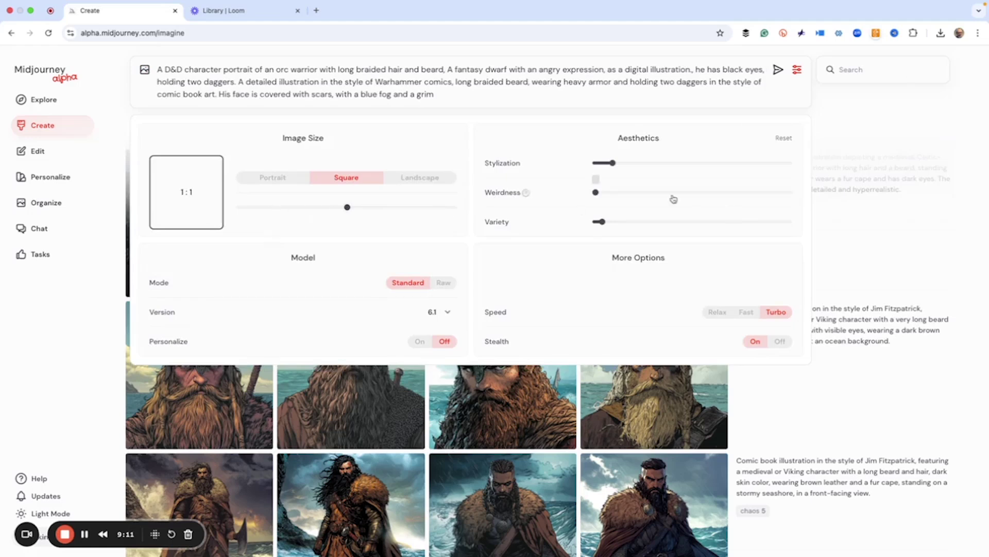
left_click(453, 95)
key("Return")
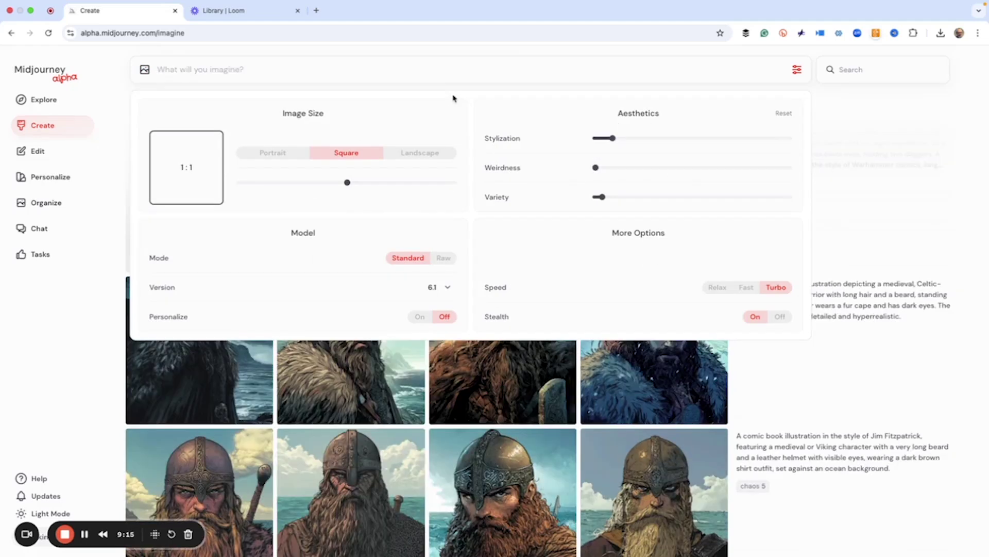
left_click(910, 269)
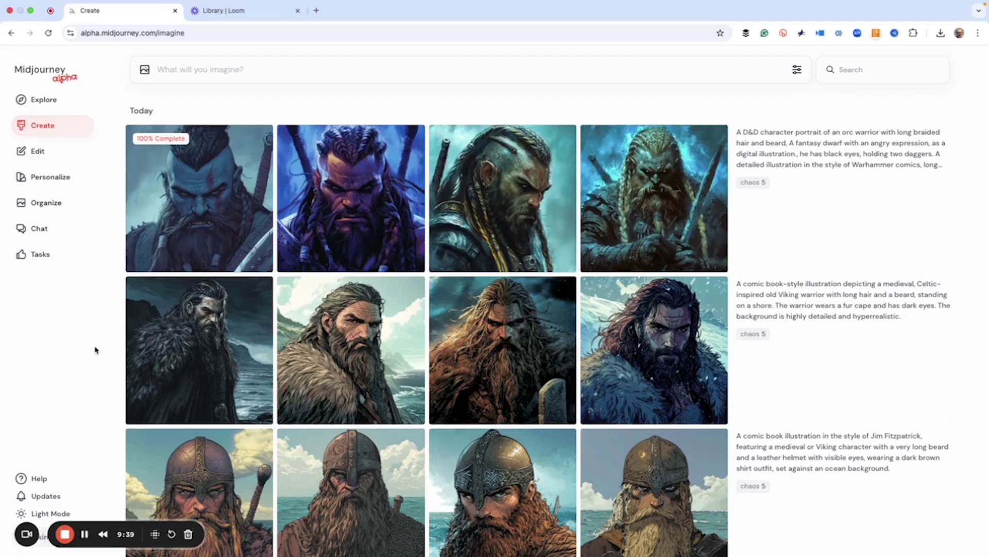
- View the top-right image of the new grid, the braided dwarf warrior with a sword in blue fog, at full size
mouse_move(663, 208)
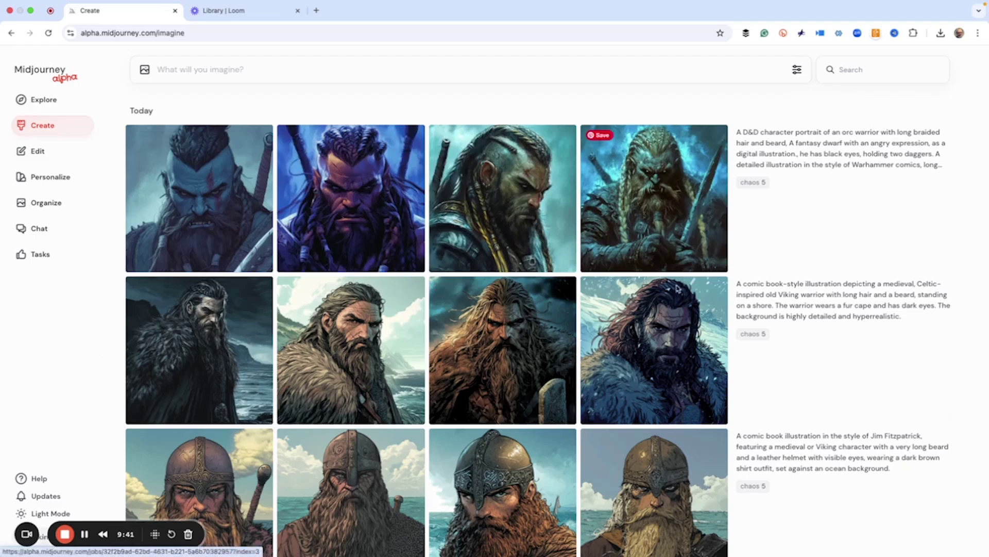
left_click(663, 207)
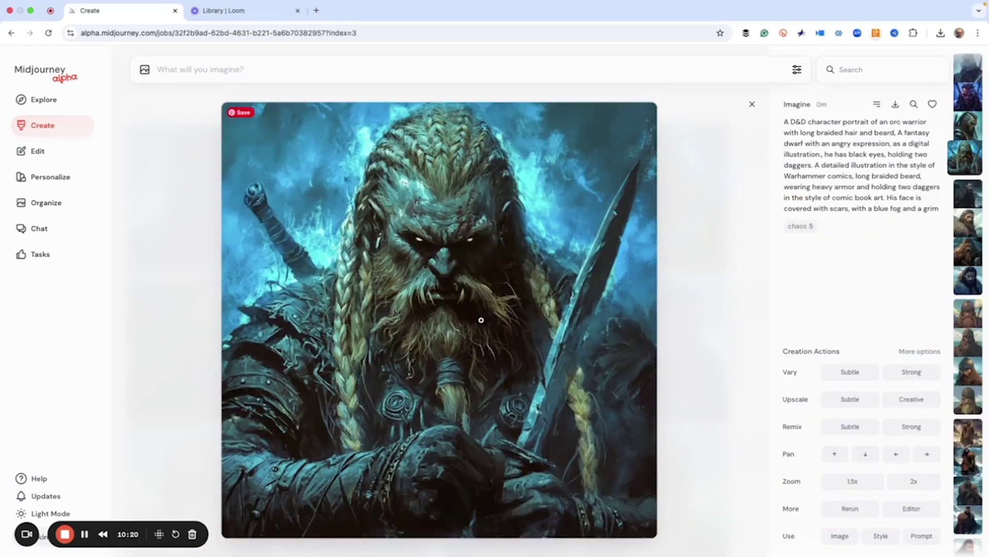